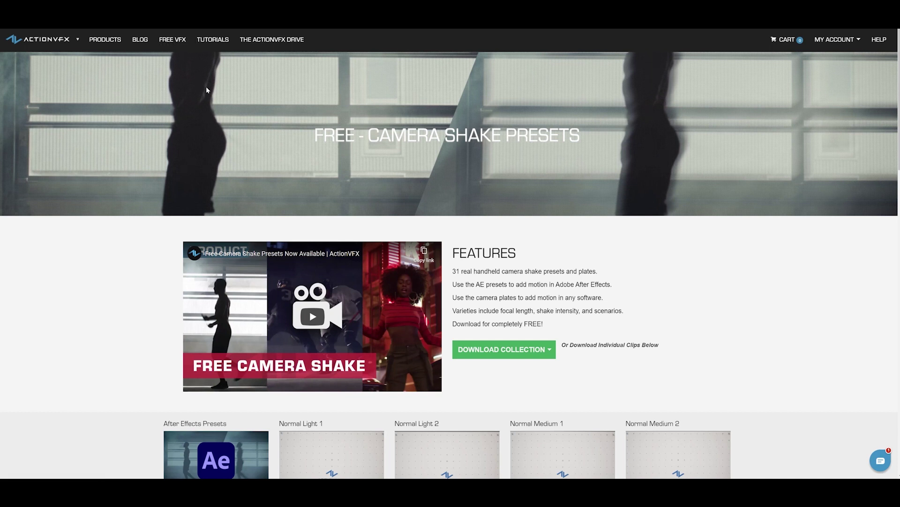
Step: Add the 4K After Effects camera shake presets ($0.00) to the ActionVFX cart
scroll(328, 187, "down", 5)
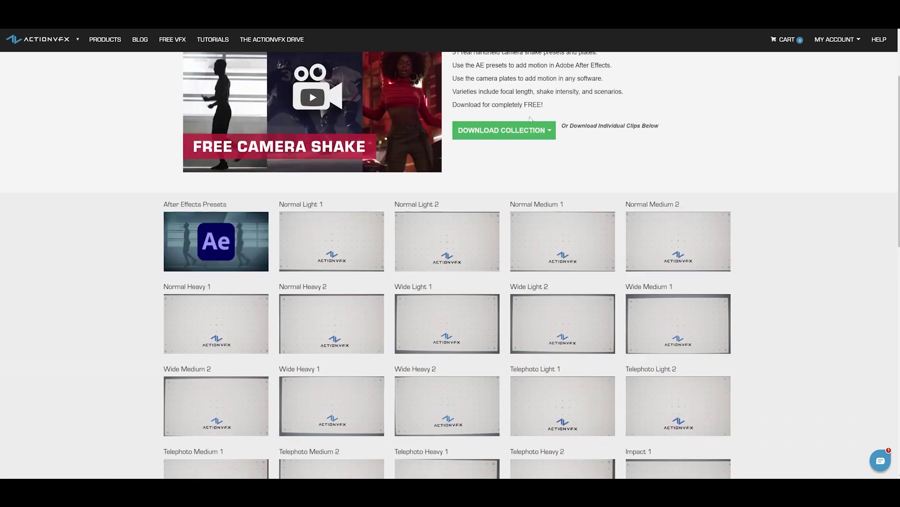
left_click(544, 135)
mouse_move(225, 238)
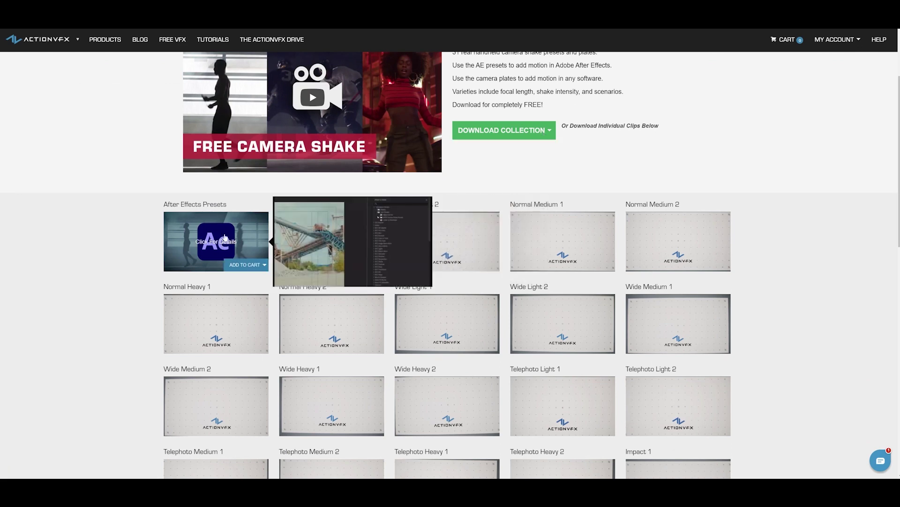
scroll(220, 239, "down", 3)
mouse_move(379, 255)
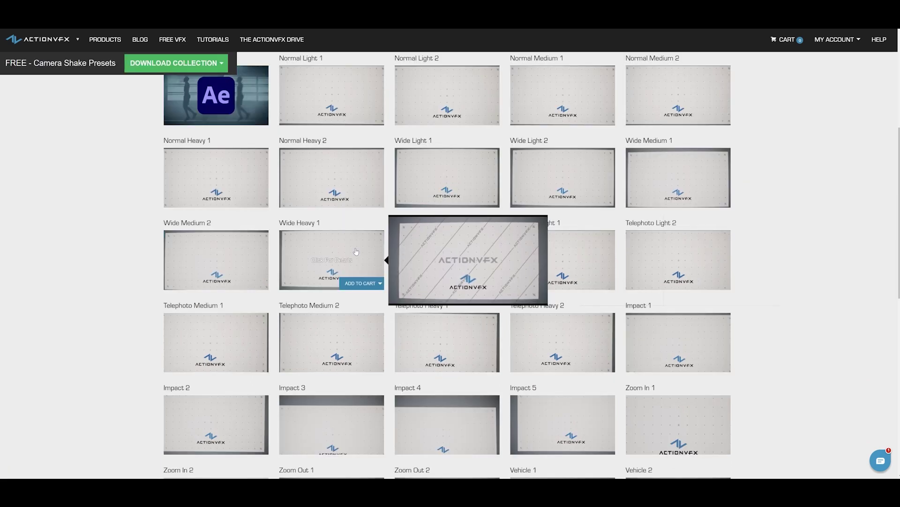
mouse_move(443, 257)
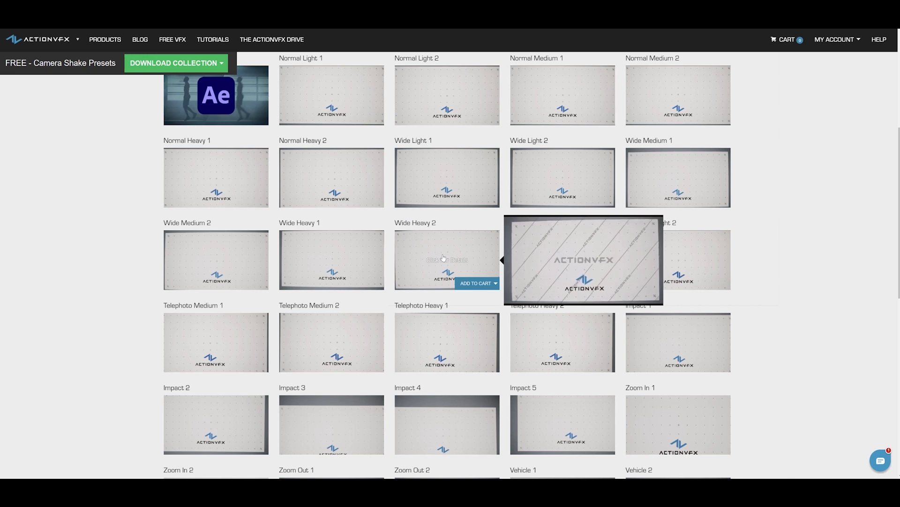
scroll(443, 258, "up", 2)
left_click(253, 228)
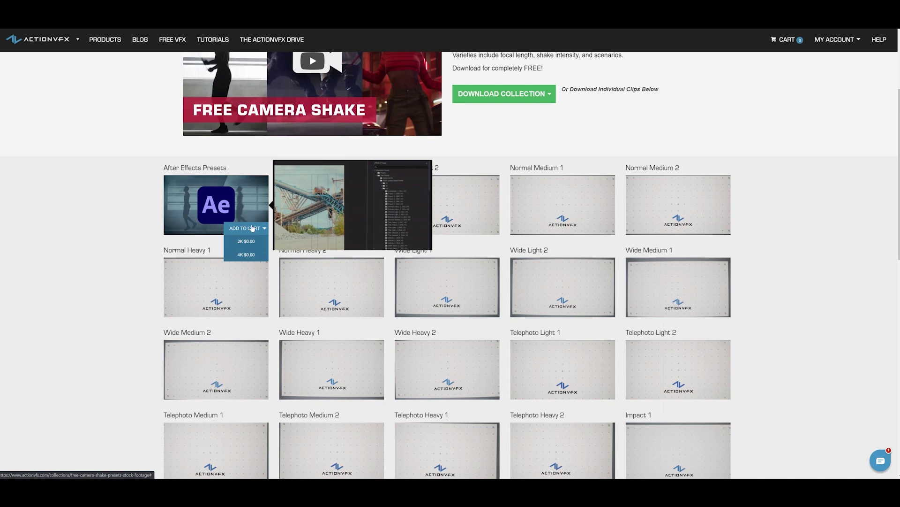
left_click(246, 254)
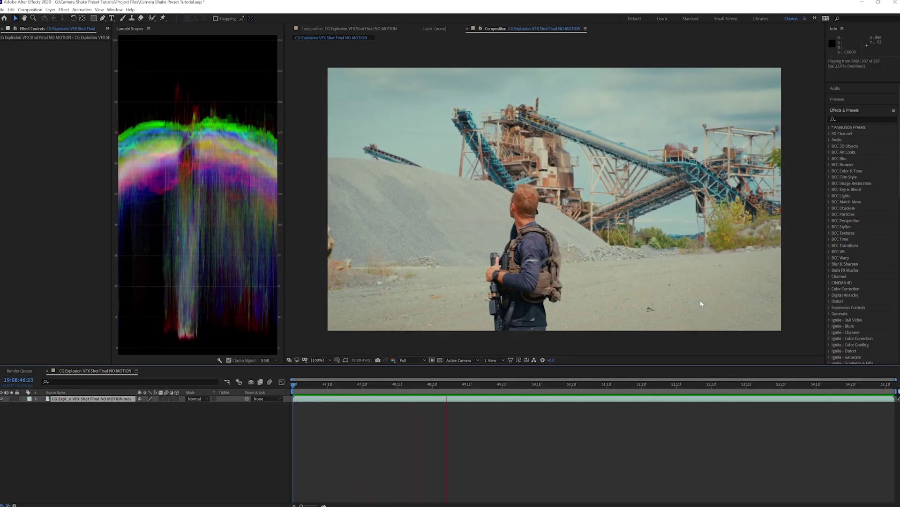
Step: Stop playback and browse the installed Presets folder via Animation > Browse Presets
key("space")
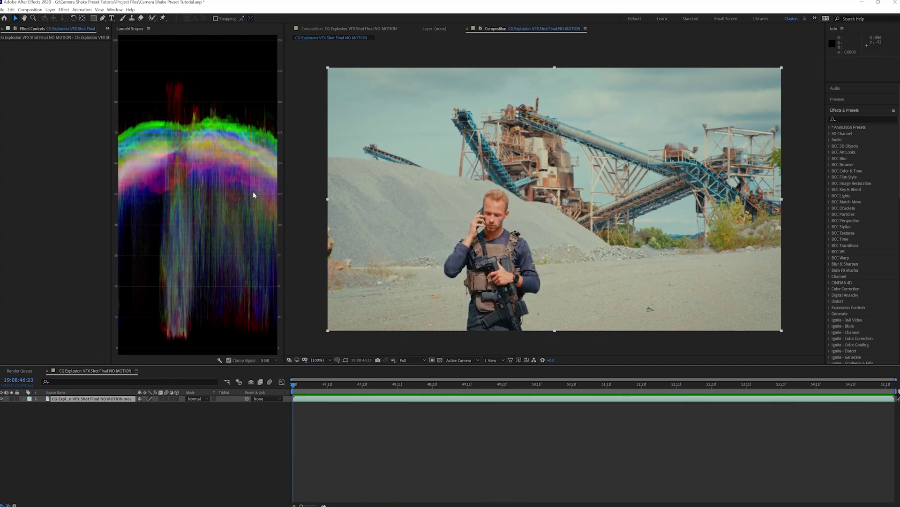
left_click(82, 10)
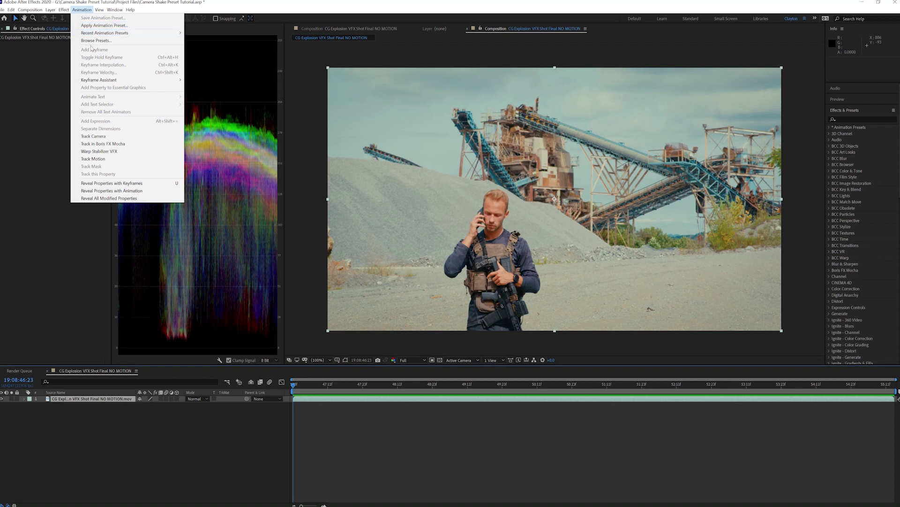
left_click(114, 40)
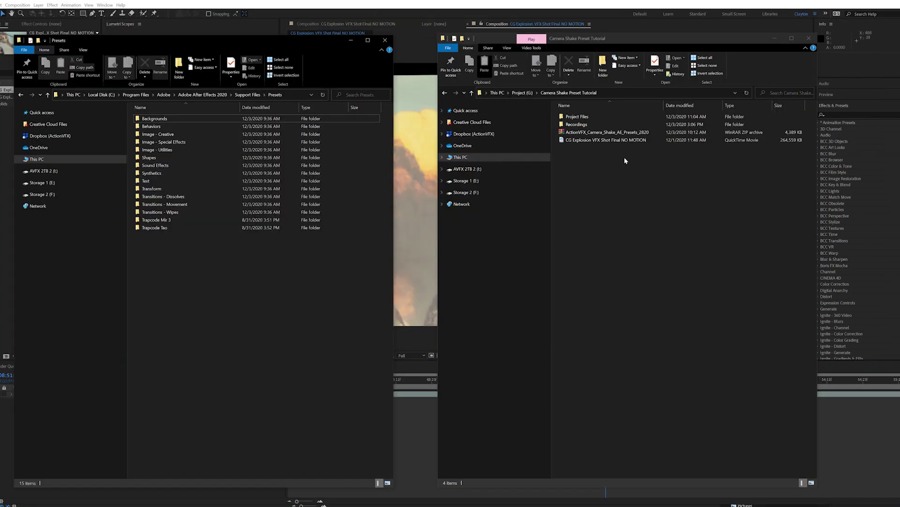
Step: Extract the presets zip and copy its folder into After Effects' Presets folder with admin permission
right_click(606, 132)
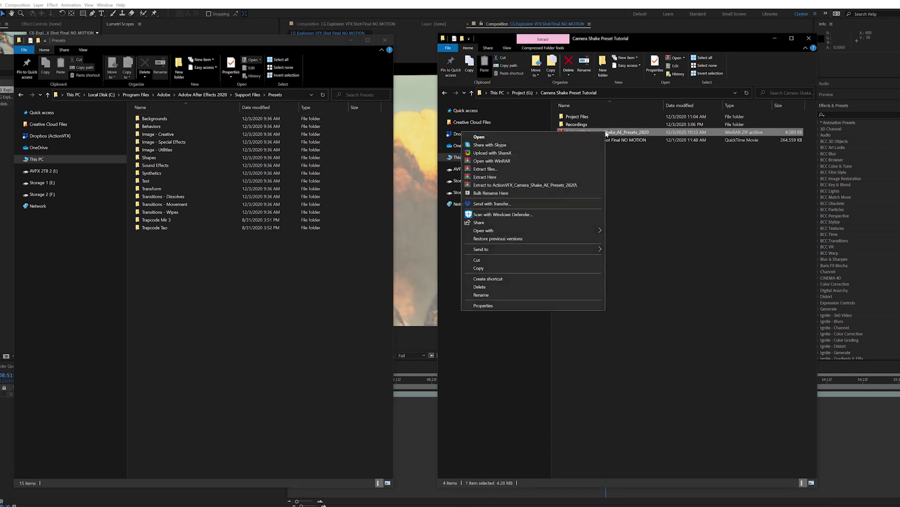
left_click(581, 178)
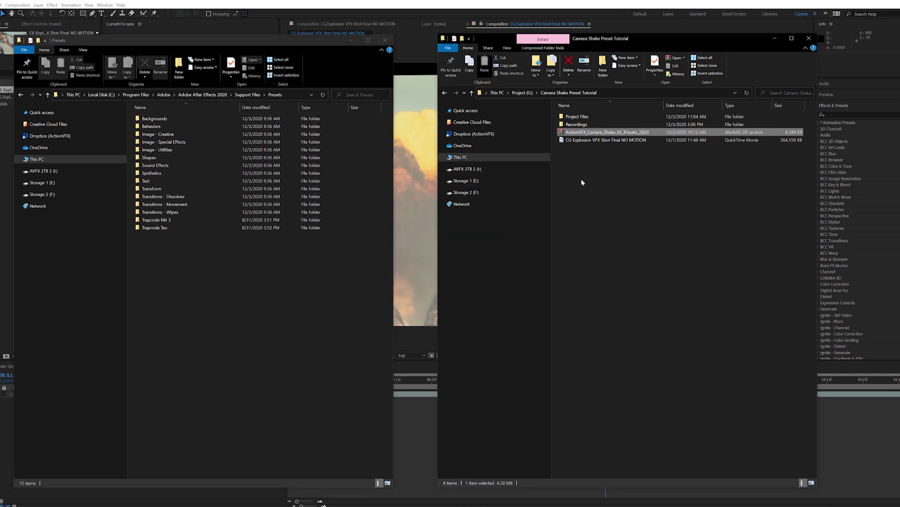
left_click_drag(600, 149, 258, 267)
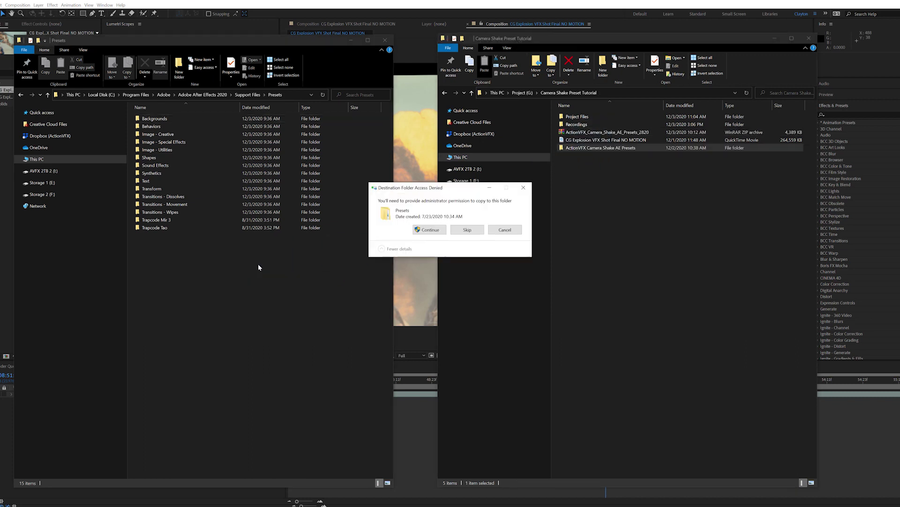
left_click(429, 230)
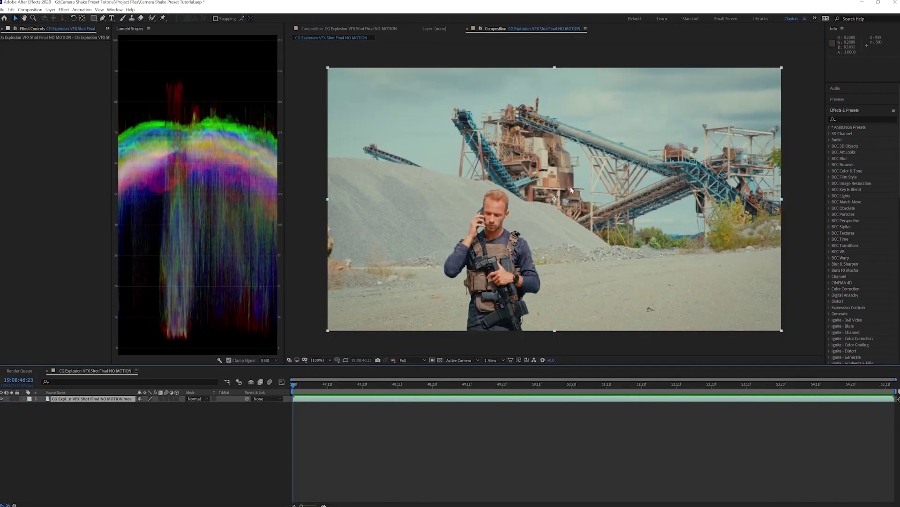
Step: Refresh the Effects & Presets list and expand Animation Presets > Presets > ActionVFX Camera Shake AE Presets
left_click(894, 112)
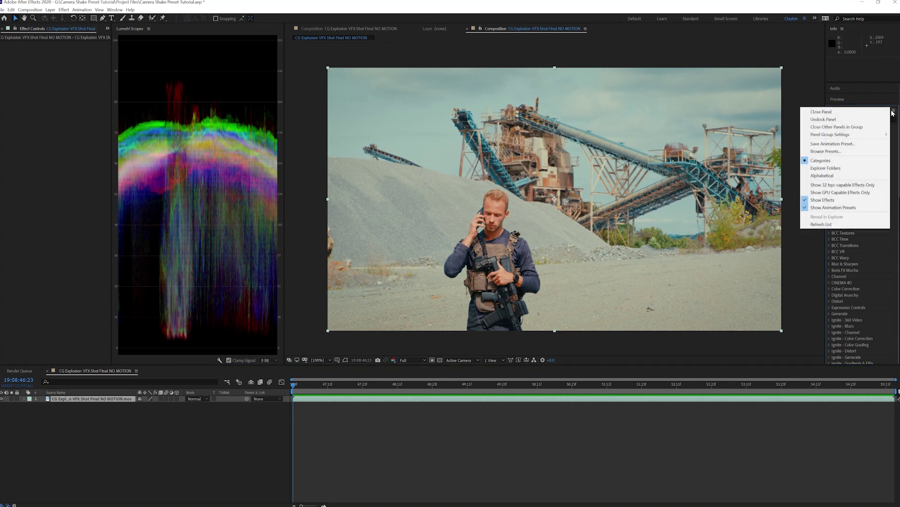
left_click(826, 224)
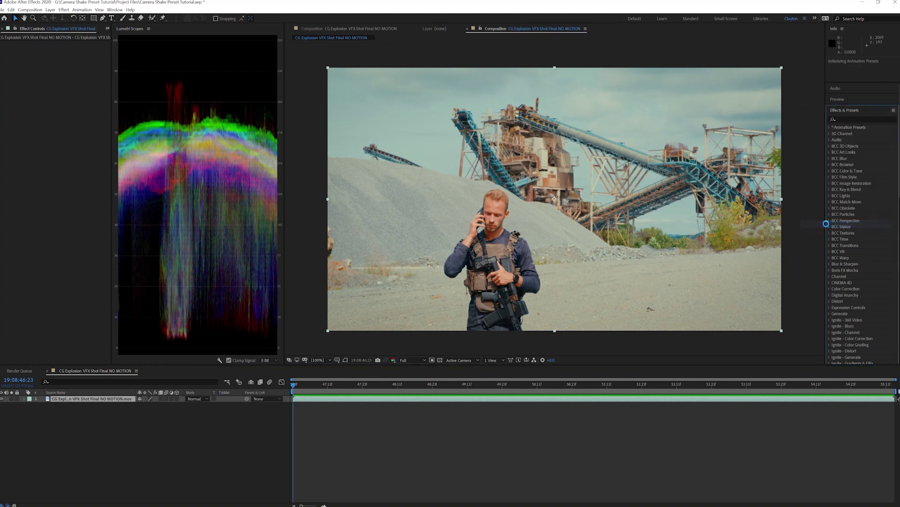
left_click(830, 127)
left_click(835, 133)
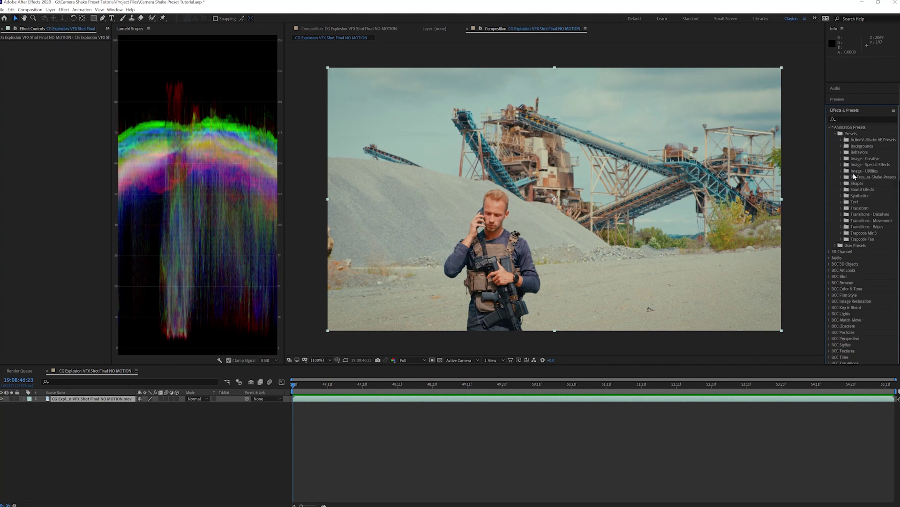
left_click(841, 139)
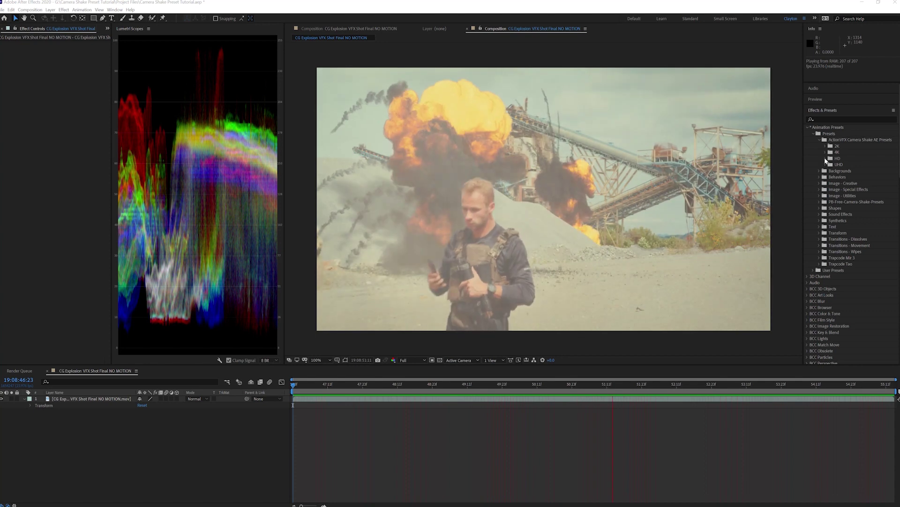
Step: Expand the HD folder of the ActionVFX camera shake presets
left_click(825, 159)
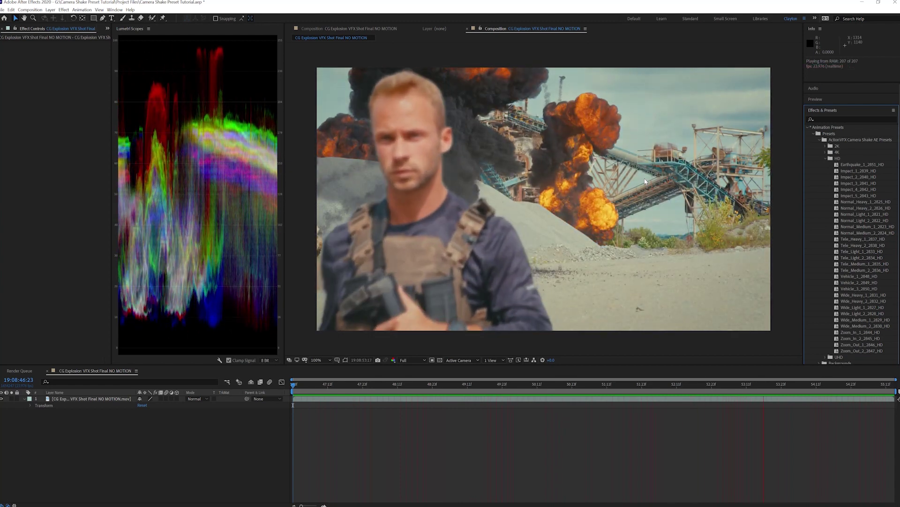
Step: Stop the preview and add a null layer named 'Camera Shake'
key("space")
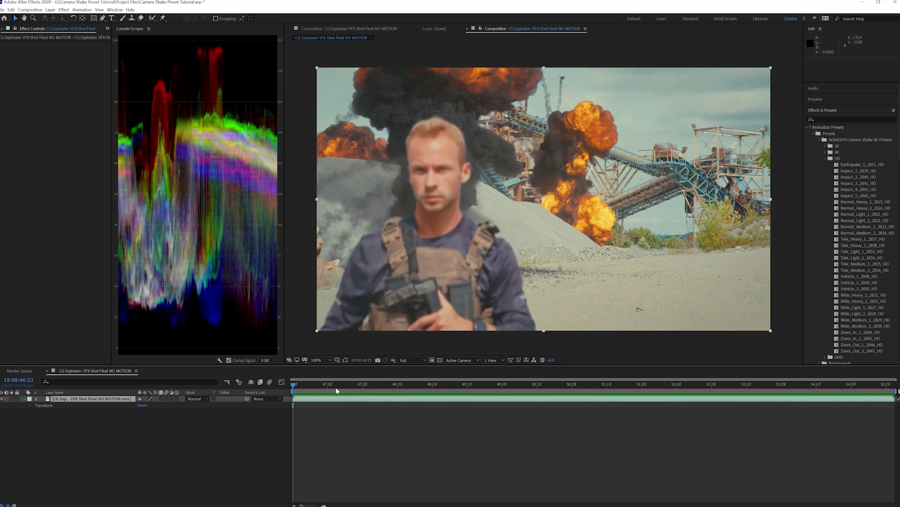
left_click(336, 390)
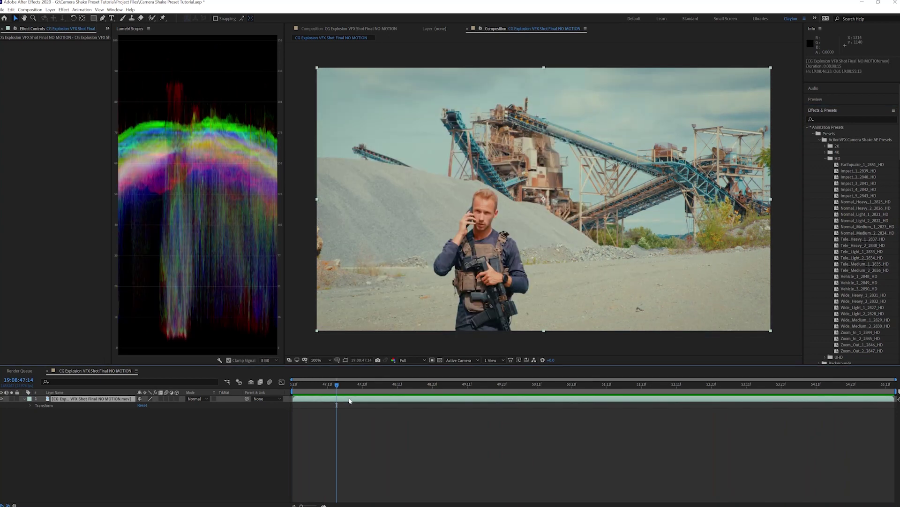
key("ctrl+alt+shift+y")
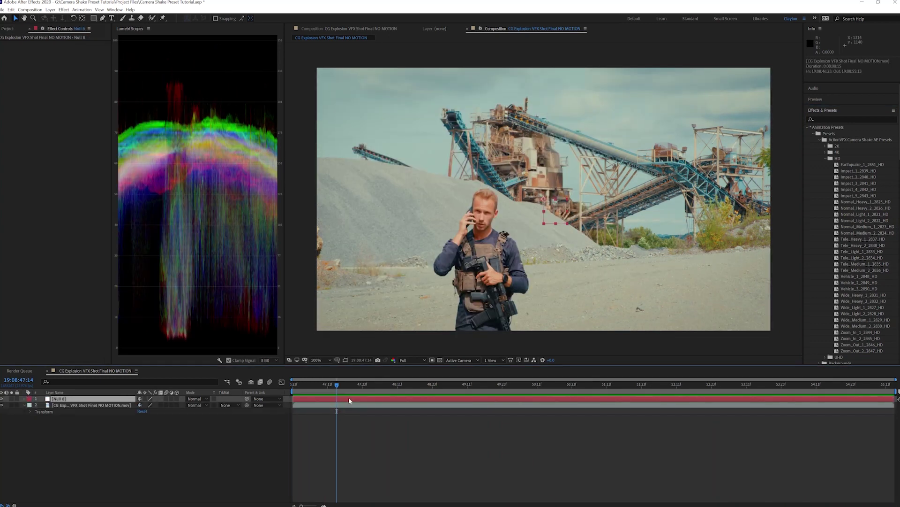
key("Return")
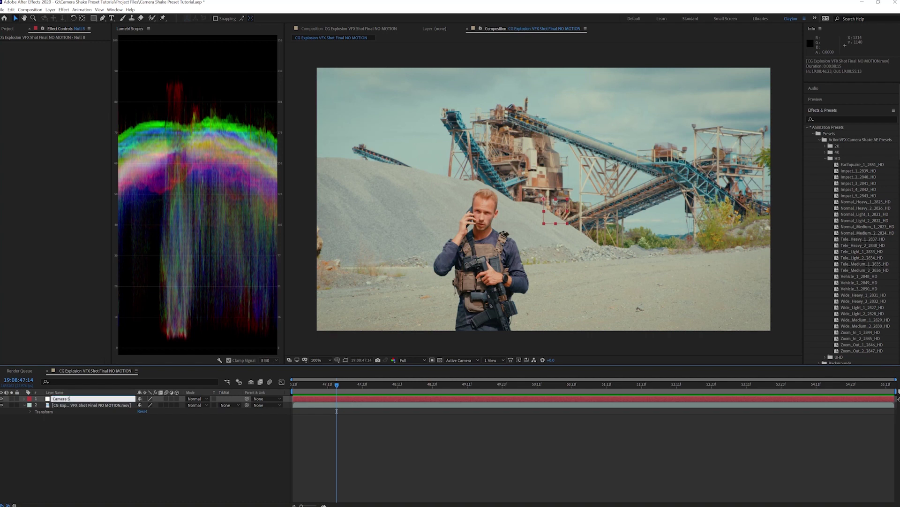
type("Camera Shake")
key("Return")
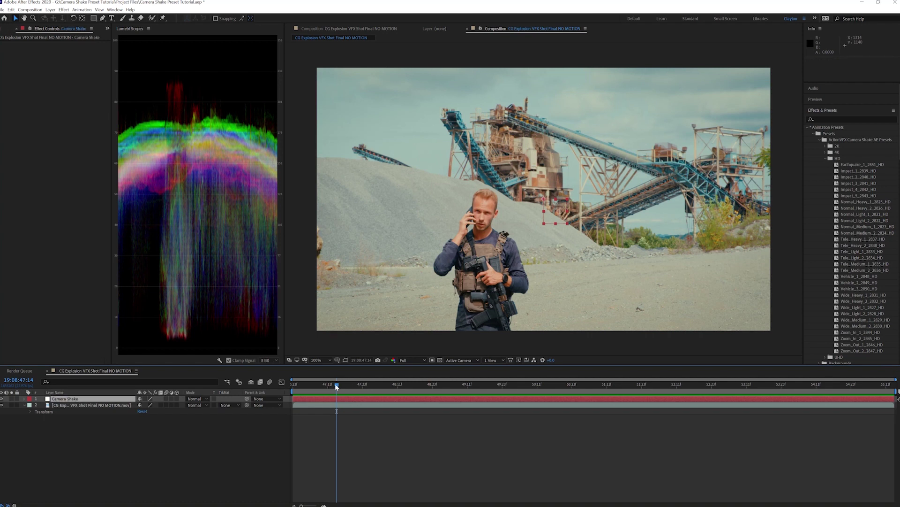
Step: Apply Wide_Medium_1_2829_HD to the Camera Shake null from the comp start
left_click_drag(336, 384, 293, 384)
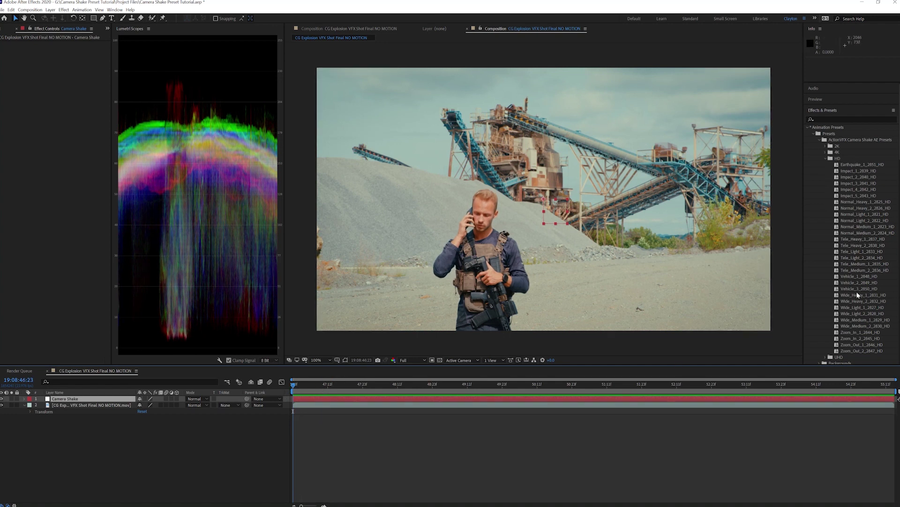
mouse_move(866, 319)
left_mouse_down()
mouse_move(760, 316)
mouse_move(338, 399)
left_mouse_up()
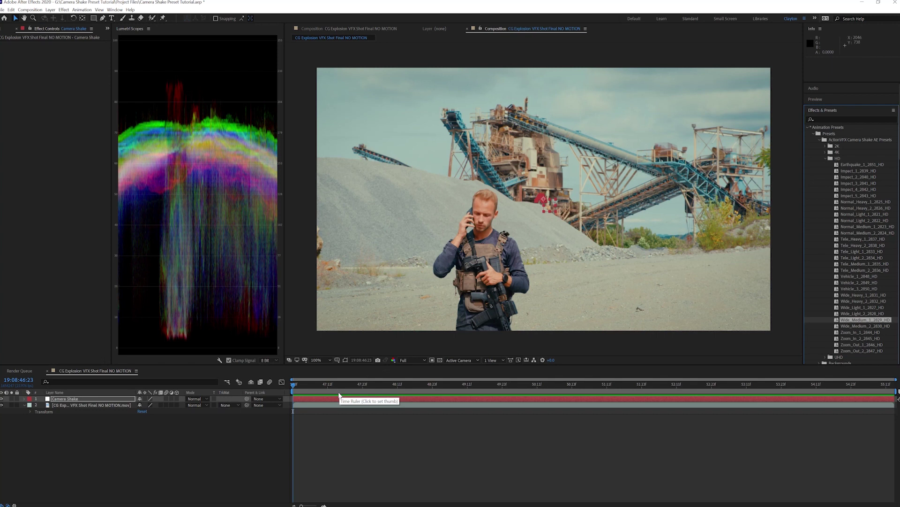
left_click(350, 400)
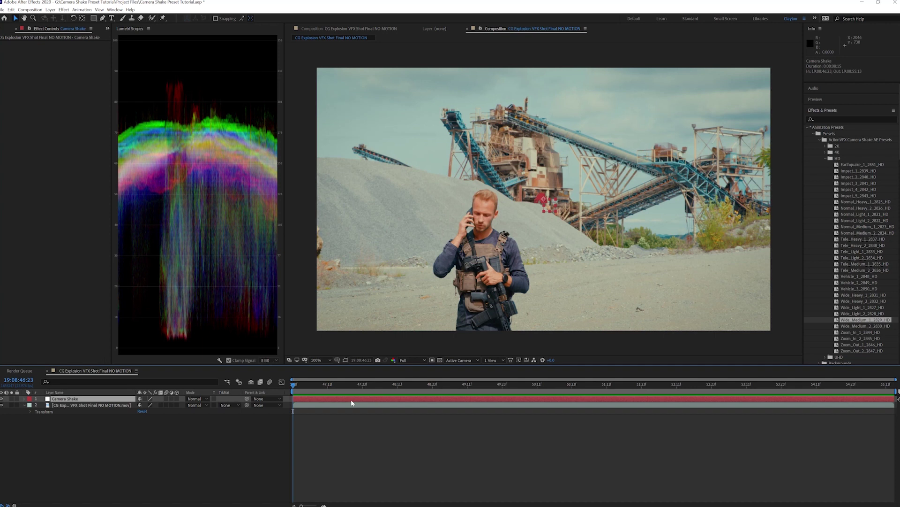
Step: Shift the Camera Shake layer one frame earlier and parent the footage layer to it
key("u")
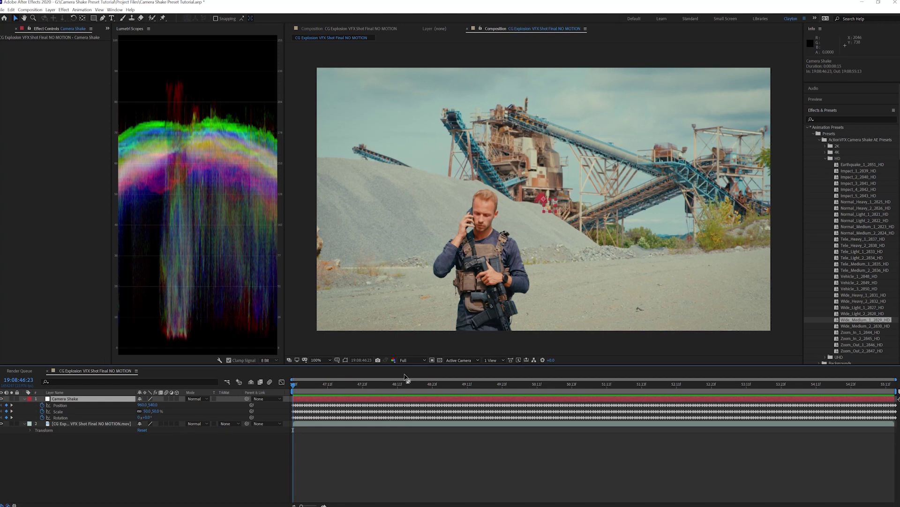
left_click_drag(435, 402, 424, 399)
left_click(240, 425)
left_click_drag(221, 424, 68, 400)
Step: Advance to the explosion and zoom and pan the viewer to inspect the frame edges
left_click_drag(293, 383, 623, 405)
scroll(648, 275, "up", 1)
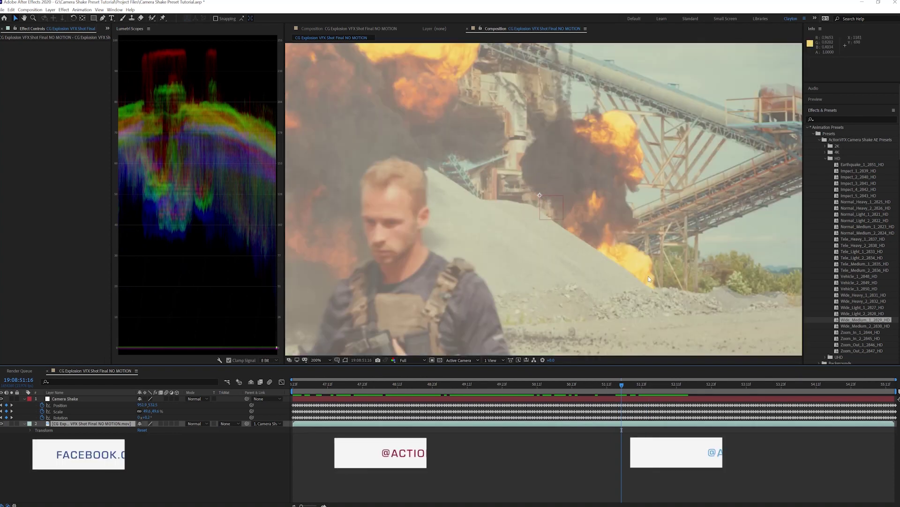
left_click_drag(648, 276, 558, 178)
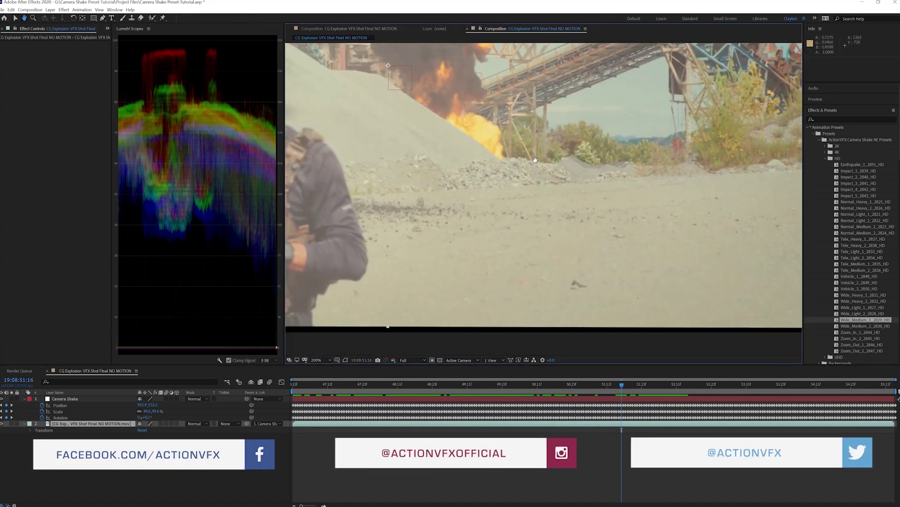
scroll(589, 261, "right", 5)
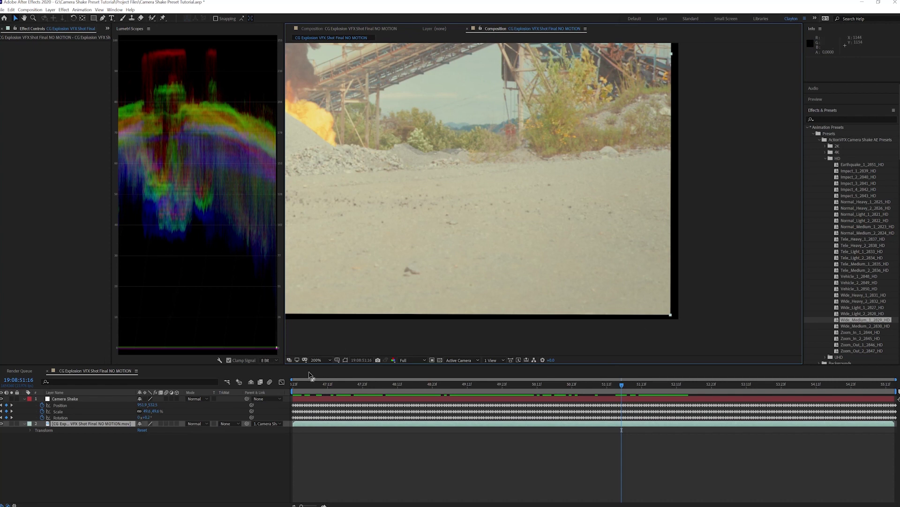
left_click(316, 360)
Step: Fit the viewer, scale the footage to 210%, and review the shake from the start
left_click(323, 382)
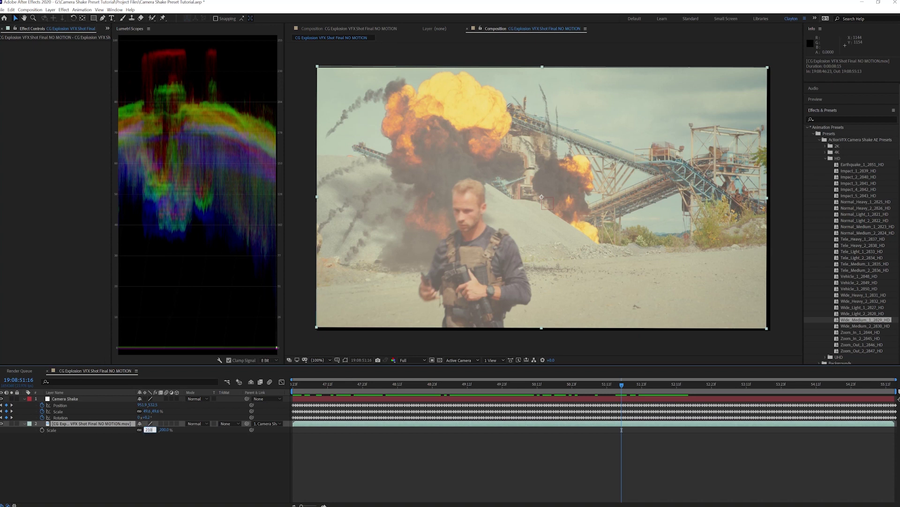
key("Return")
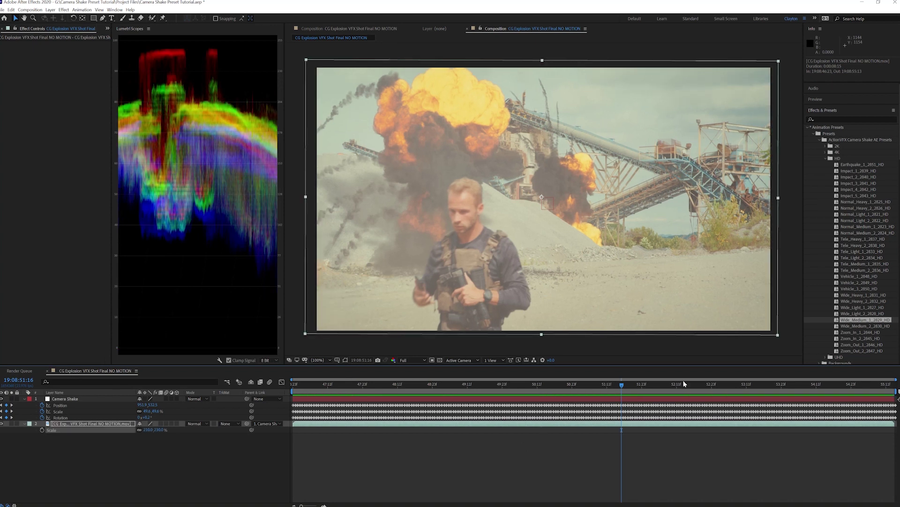
left_click_drag(683, 383, 467, 397)
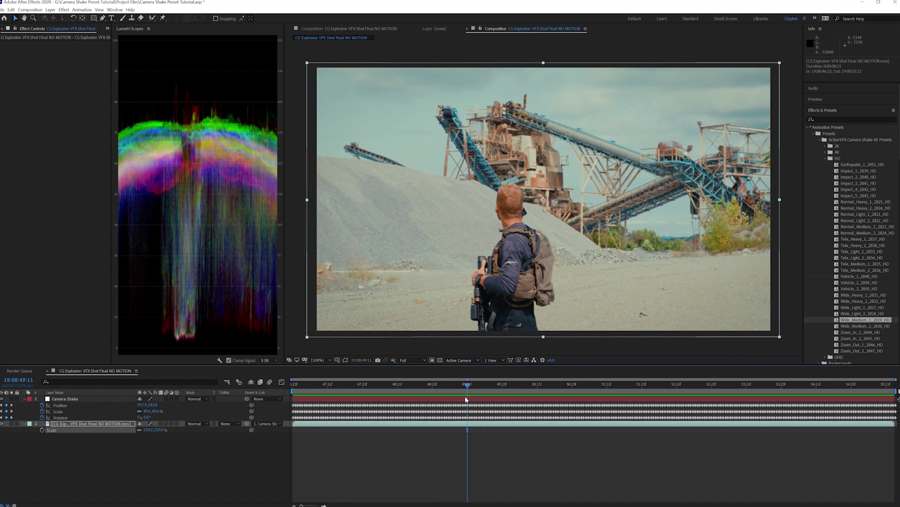
key("Home")
Step: Add an 'Impact' null with Impact_2_2840_HD applied, trimmed to start at 49:16
key("ctrl+alt+shift+y")
key("Return")
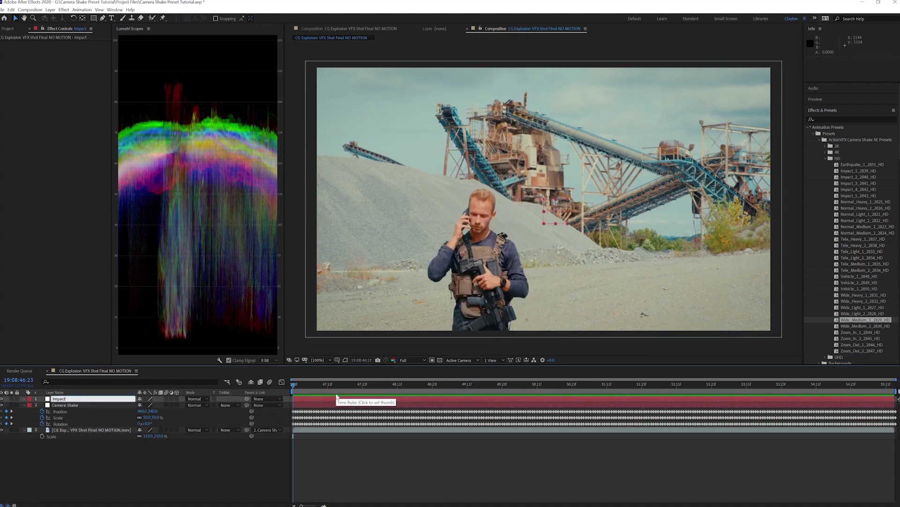
key("Return")
left_click(483, 384)
left_click_drag(858, 177, 779, 194)
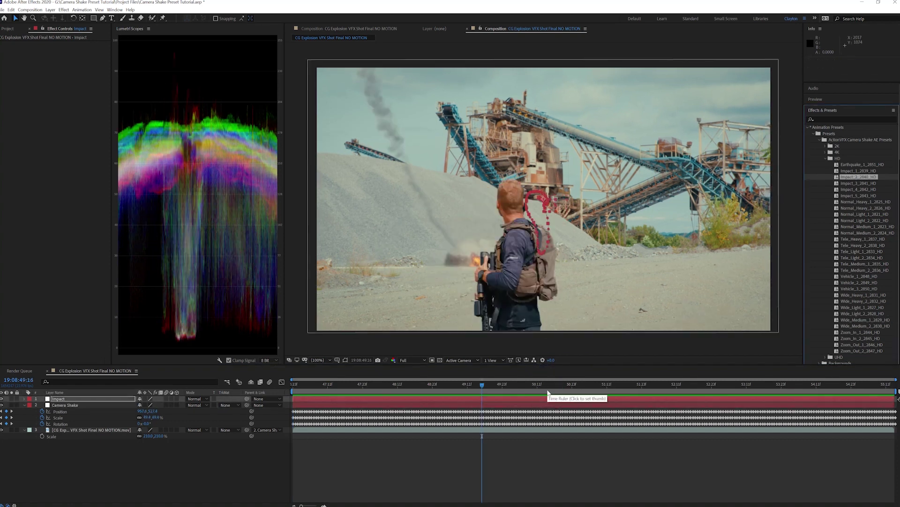
left_click(515, 400)
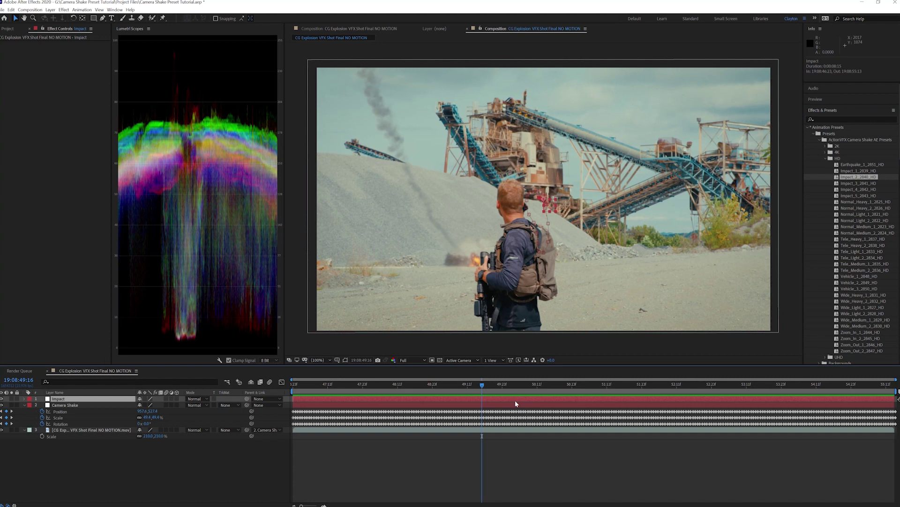
key("u")
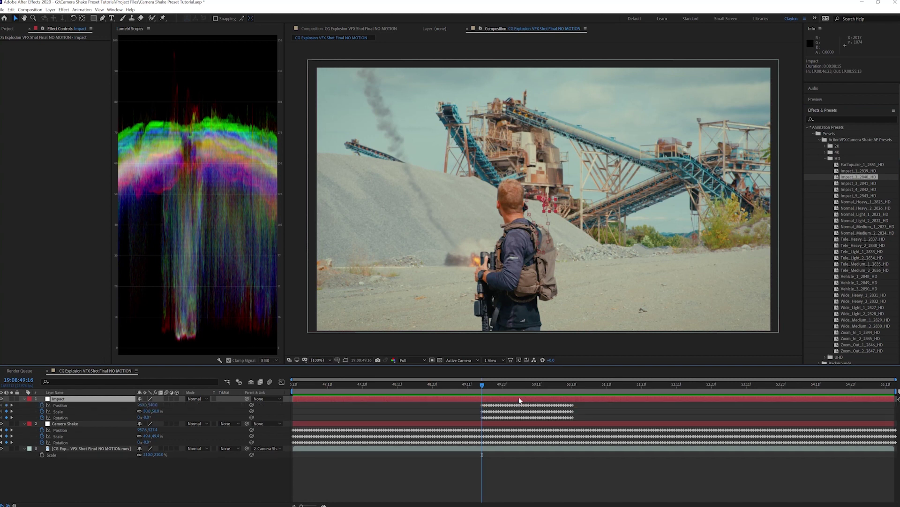
key("alt+bracketleft")
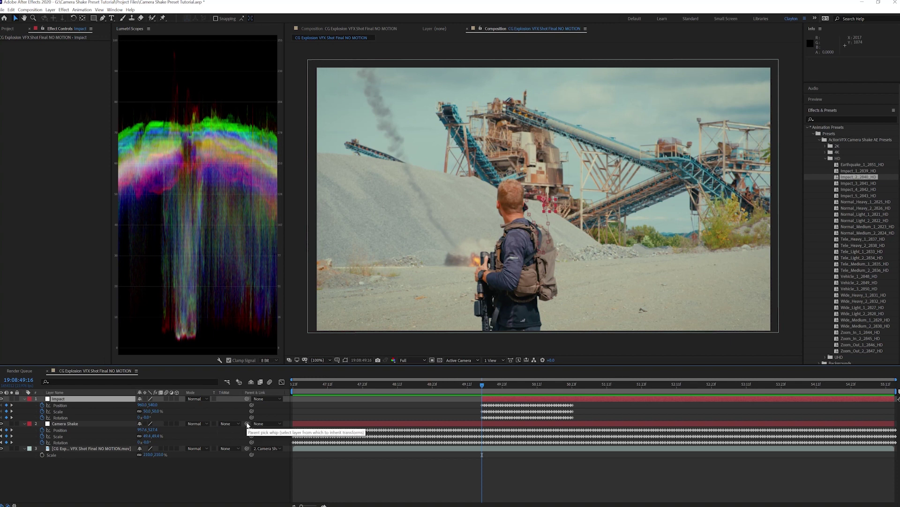
Step: Parent Camera Shake to the Impact null, preview both shakes, and add another null
left_click_drag(248, 424, 69, 400)
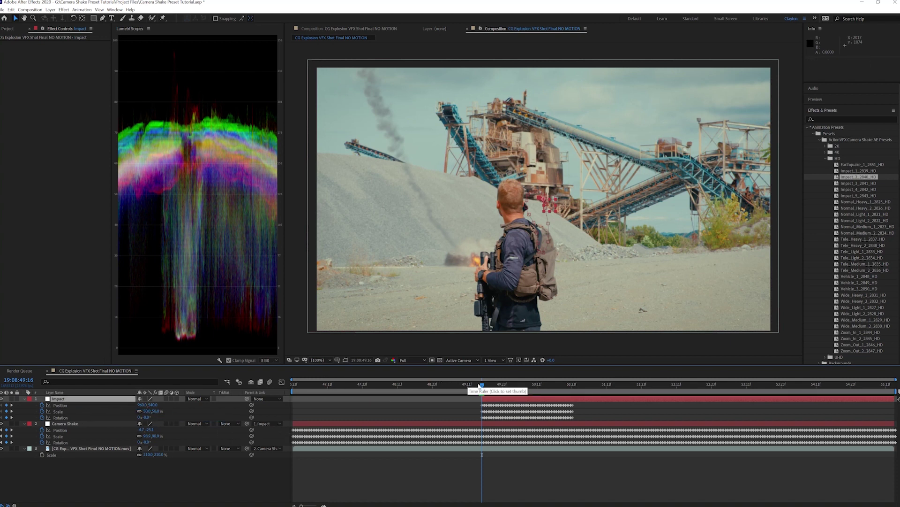
key("space")
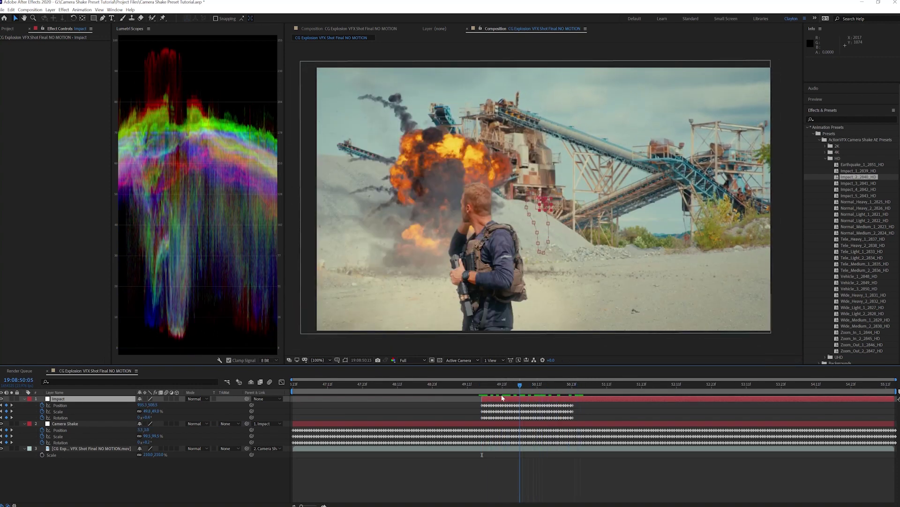
key("ctrl+alt+shift+y")
key("Return")
Step: Name the null 'Impact2', apply Impact_3_2841_HD, and shift it 15 frames later
type("Impact2")
key("Return")
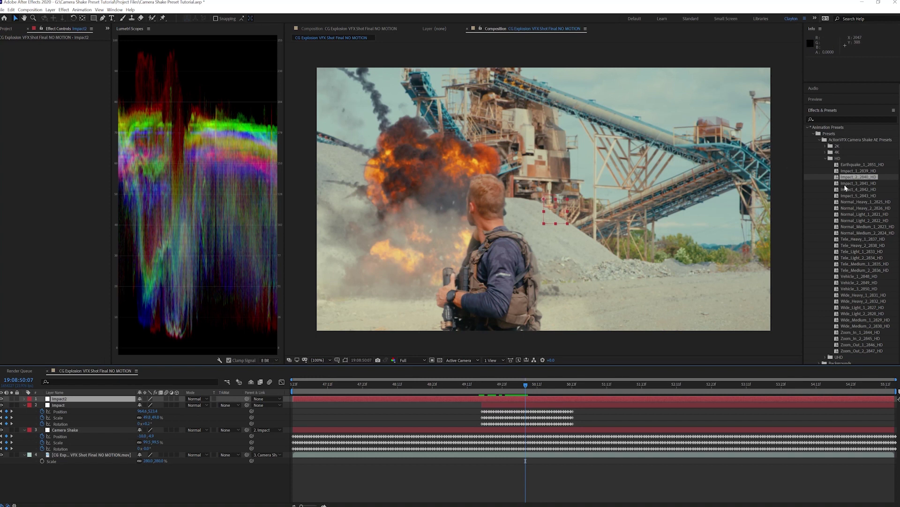
double_click(846, 183)
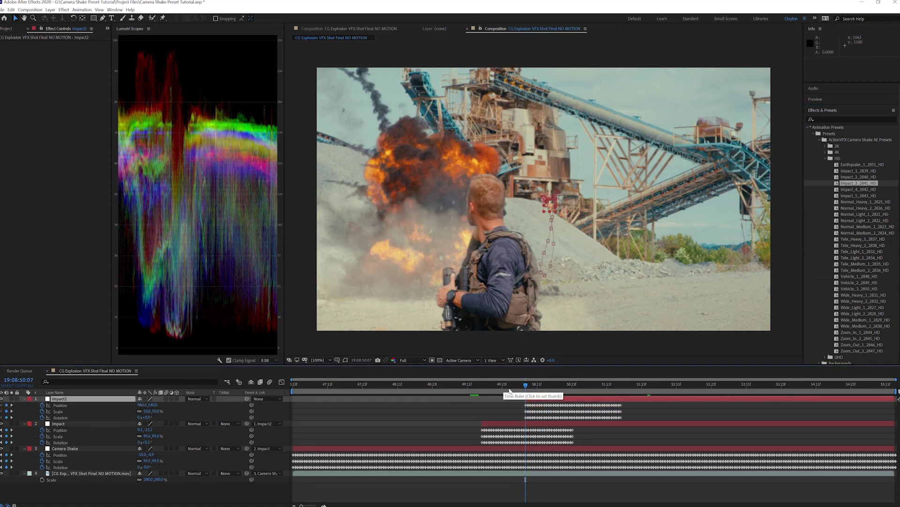
key("space")
left_click_drag(569, 402, 614, 399)
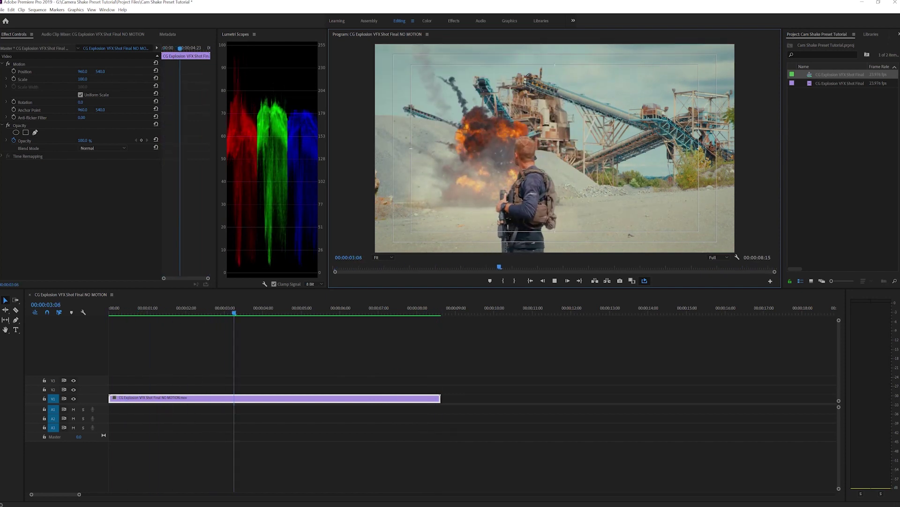
Step: Replace the explosion clip in the Premiere sequence with a new After Effects composition
left_click(287, 312)
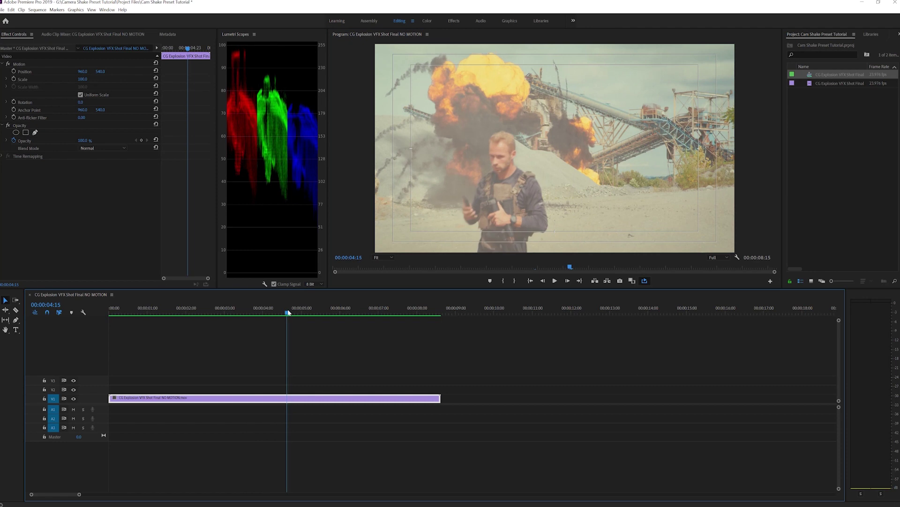
left_click(360, 442)
left_click(375, 399)
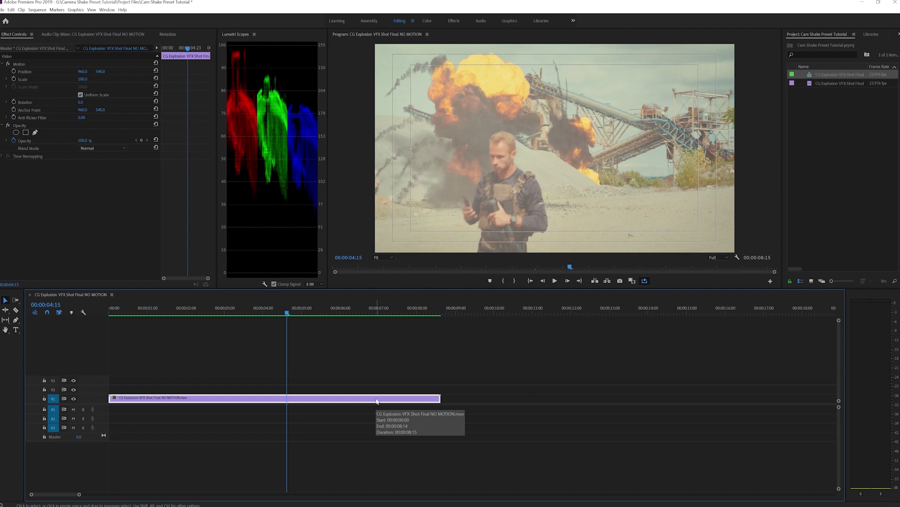
right_click(377, 400)
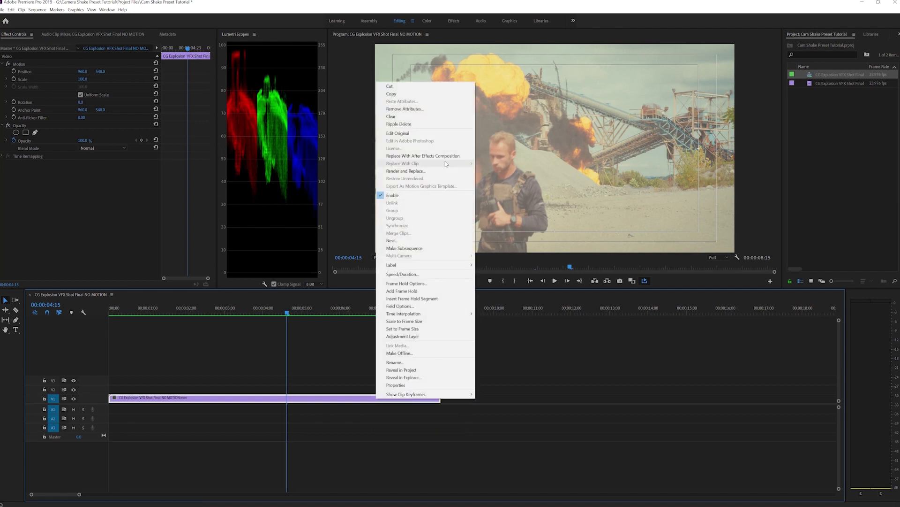
left_click(446, 157)
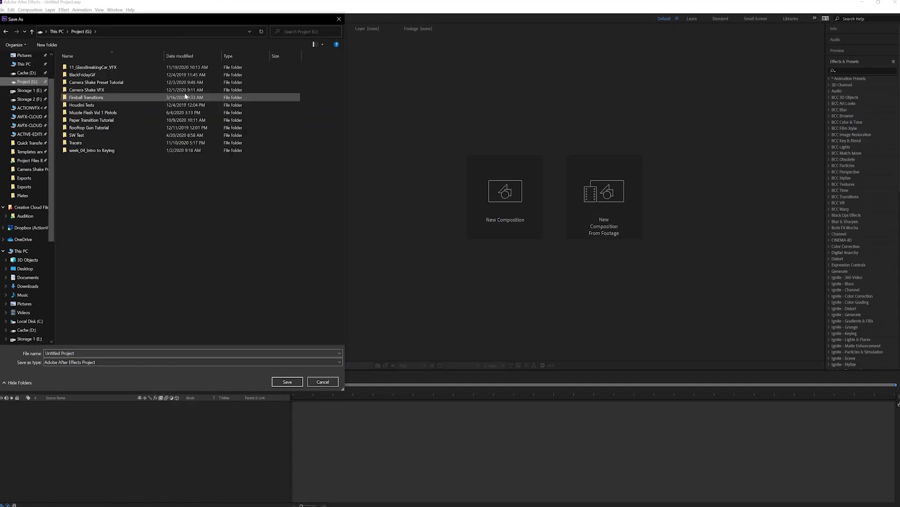
Step: Save the project as Dynamic Link, apply an HD wide medium camera shake, and parent the footage to it
type("D")
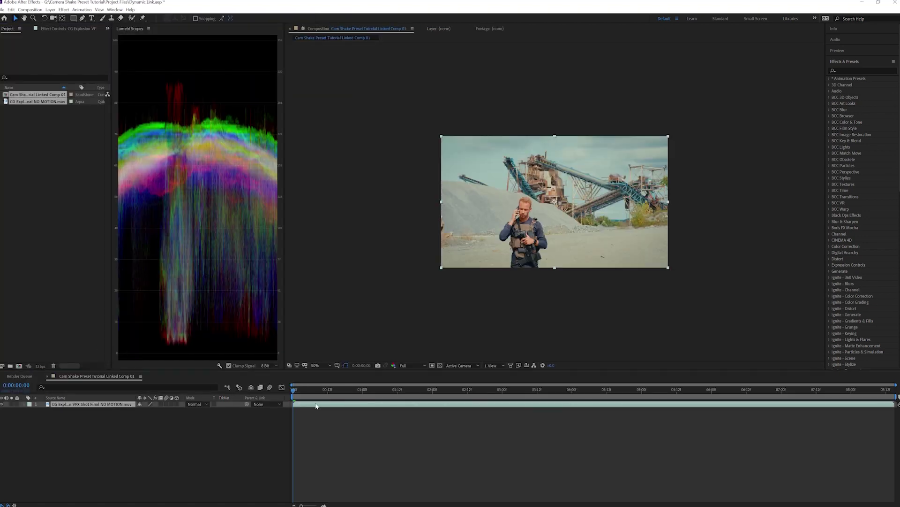
left_click(830, 79)
left_click(836, 85)
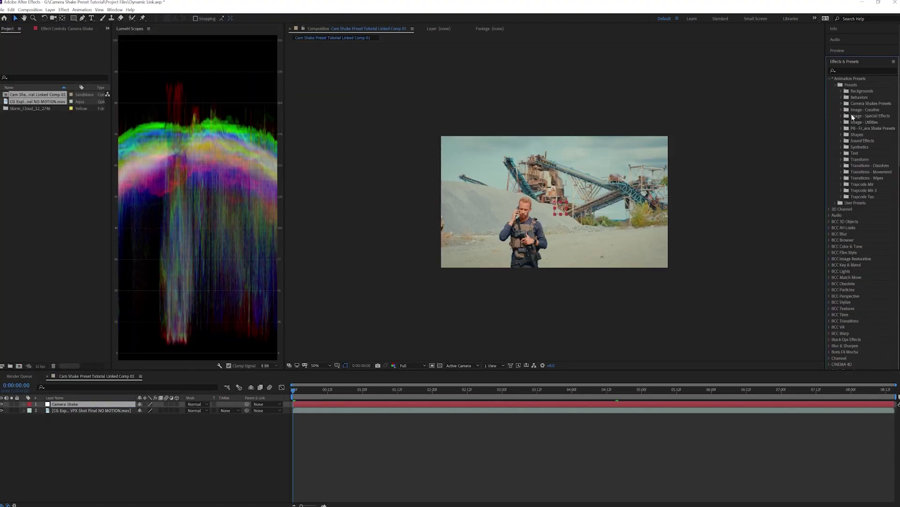
left_click(842, 103)
left_click(849, 122)
left_click_drag(877, 284, 154, 412)
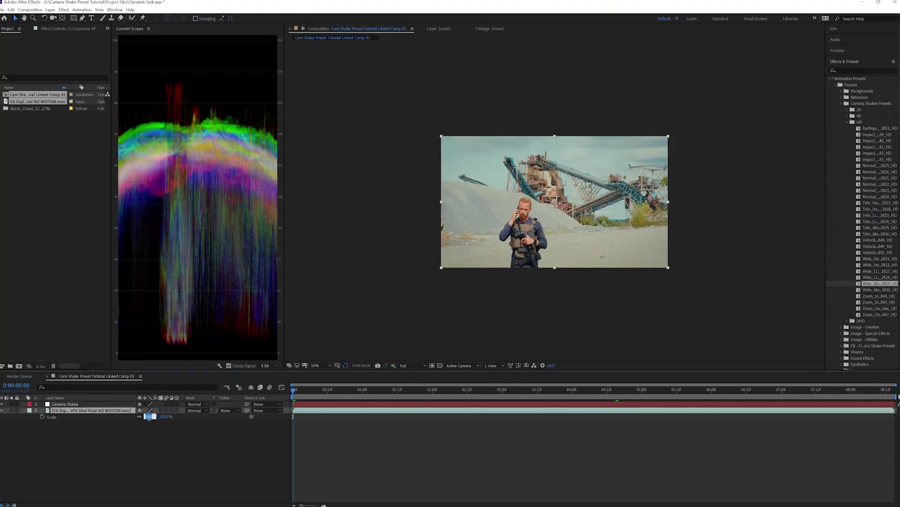
left_click_drag(247, 410, 65, 404)
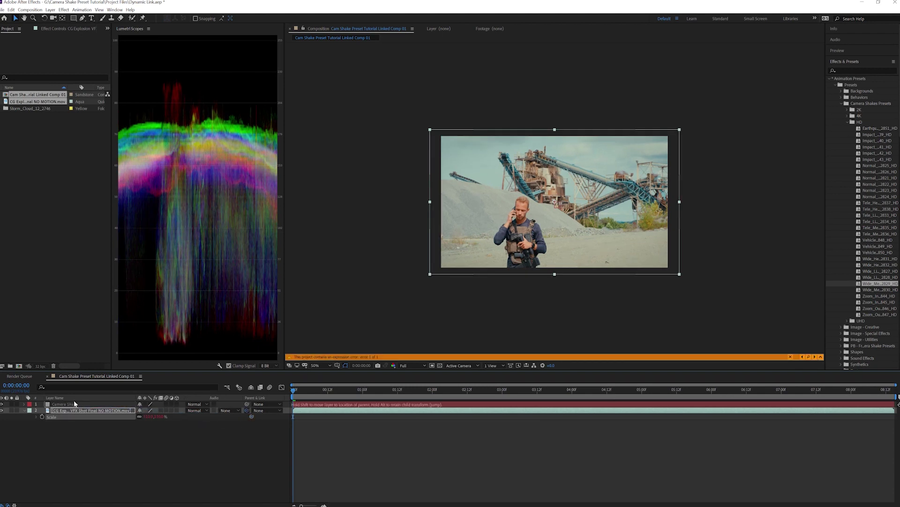
Step: Add a null layer named Impact at the 2:17 impact moment
left_click_drag(294, 389, 482, 390)
key("ctrl+alt+shift+y")
key("Return")
type("IMpact")
key("Return")
Step: Apply an Impact shake preset to the null, trim it to start at 2:17, parent Camera Shake to it, and save
left_click_drag(877, 140, 506, 405)
key("alt+bracketleft")
left_click_drag(247, 410, 58, 404)
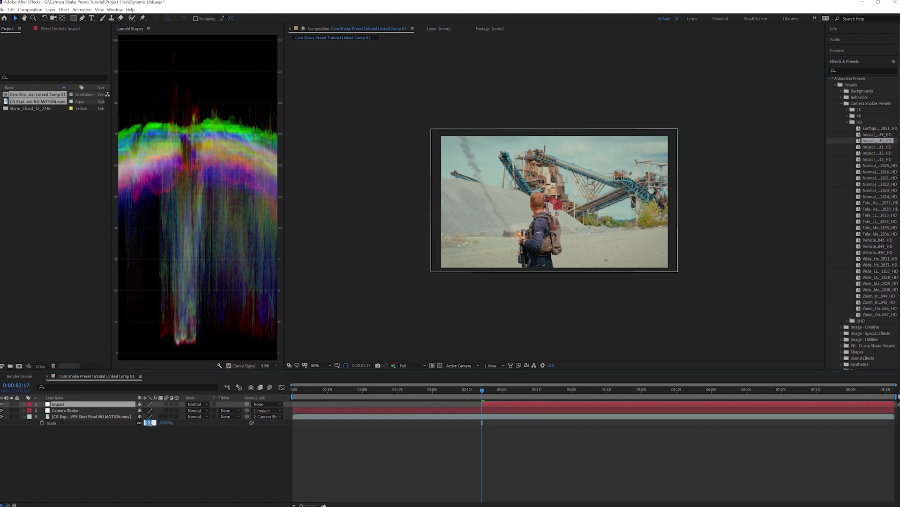
left_click(183, 417)
left_click_drag(457, 390, 314, 389)
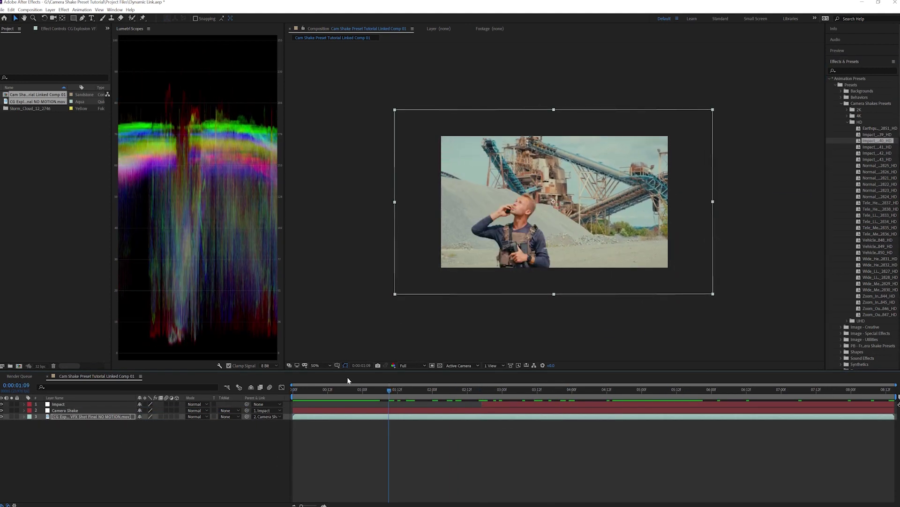
left_click(2, 9)
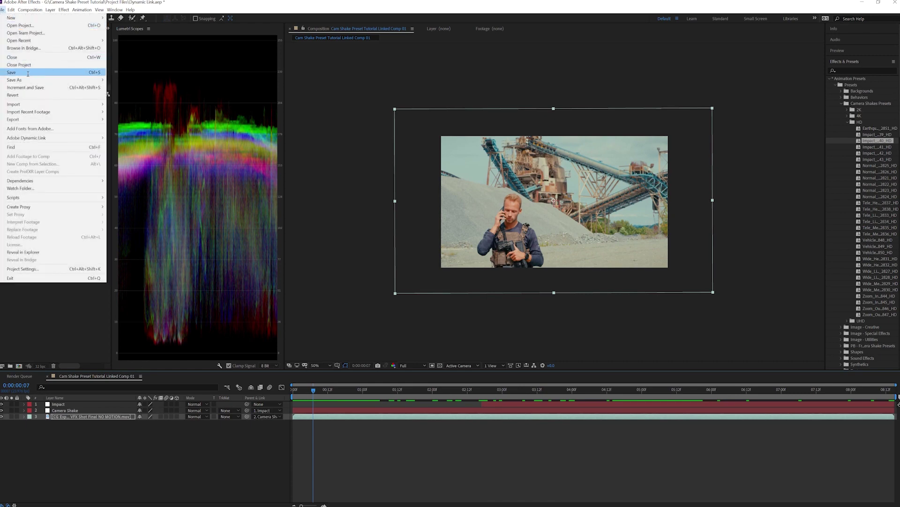
left_click(18, 74)
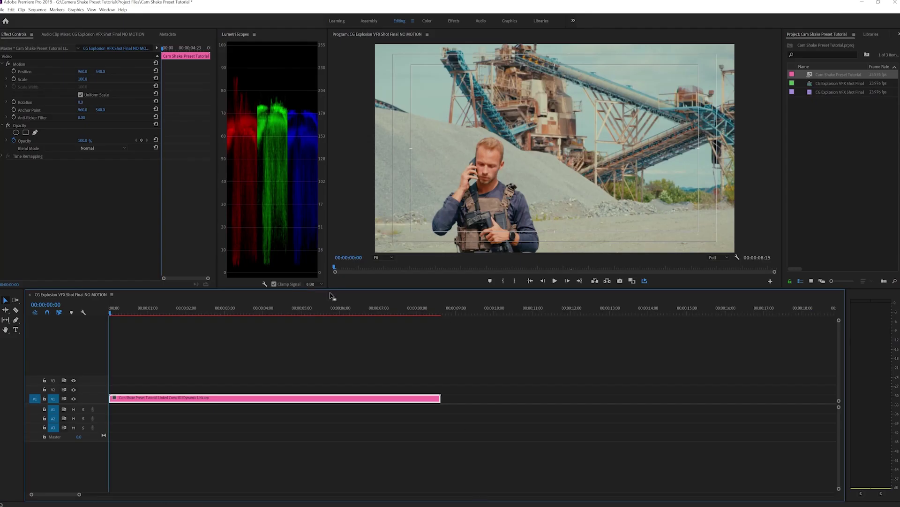